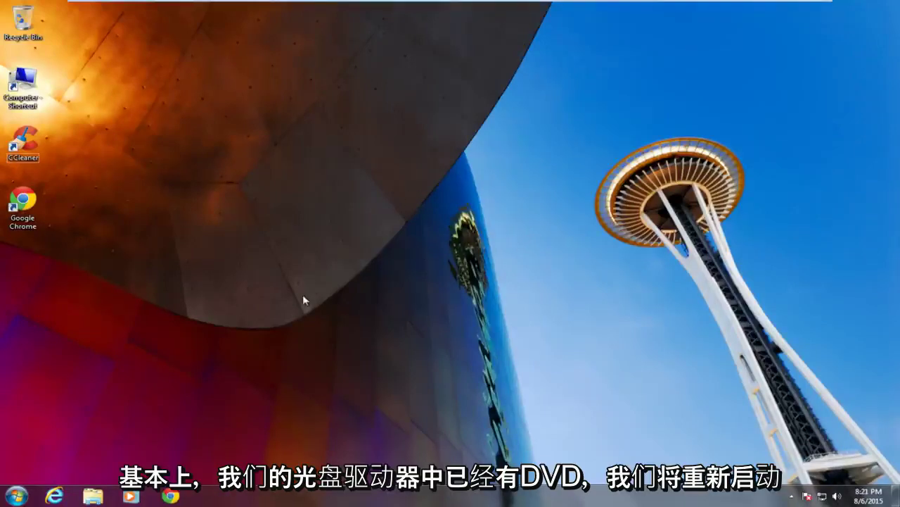
# Step: Restart the Windows 7 computer and boot it from the CD-ROM drive
pyautogui.click(16, 496)
pyautogui.click(218, 466)
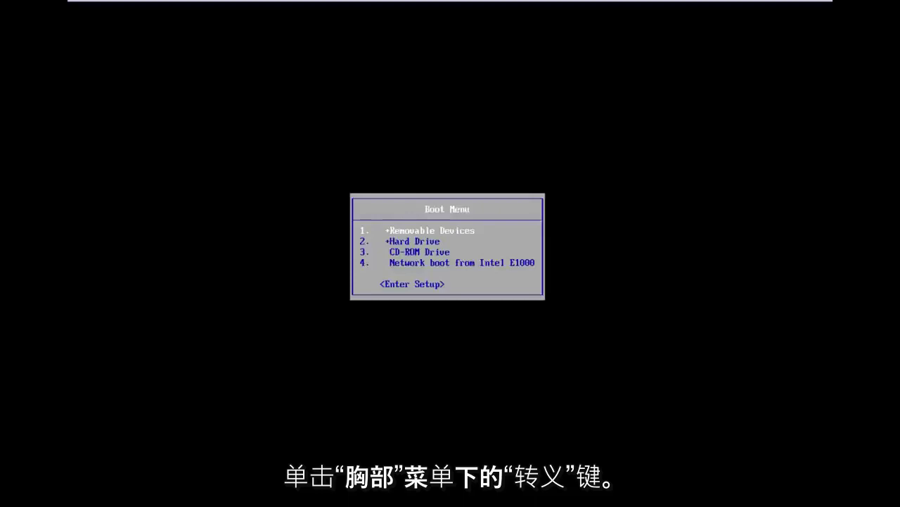
pyautogui.press('Down')
pyautogui.press('Down')
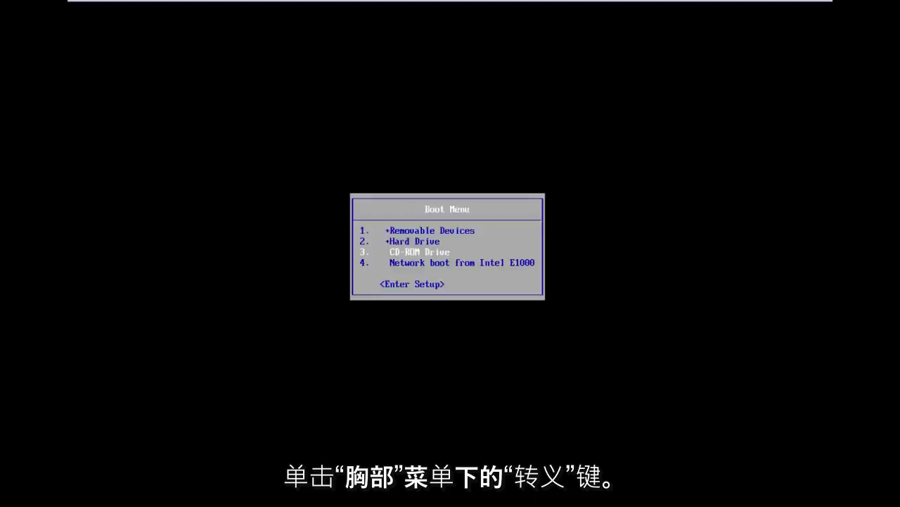
pyautogui.press('Return')
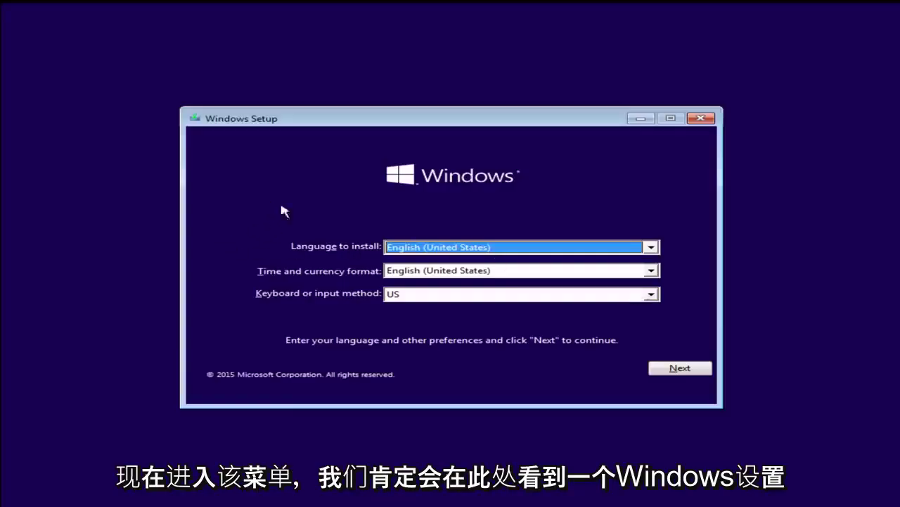
# Step: Keep English (United States) as install language and time and currency format with the US keyboard, and continue the setup
pyautogui.click(408, 247)
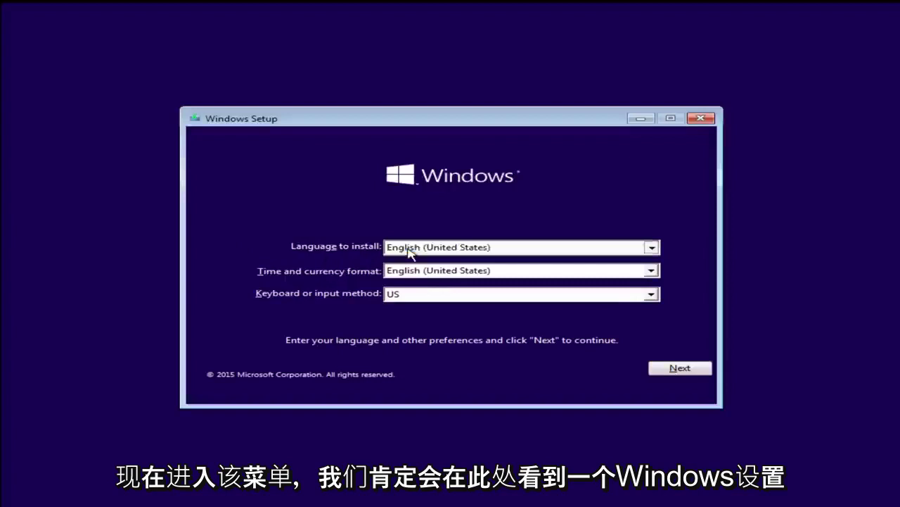
pyautogui.click(408, 248)
pyautogui.click(302, 257)
pyautogui.click(399, 273)
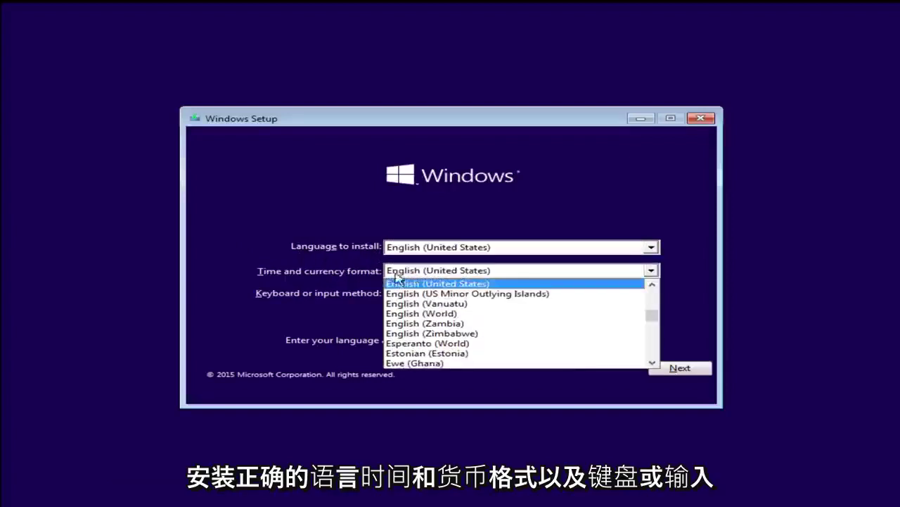
pyautogui.click(398, 283)
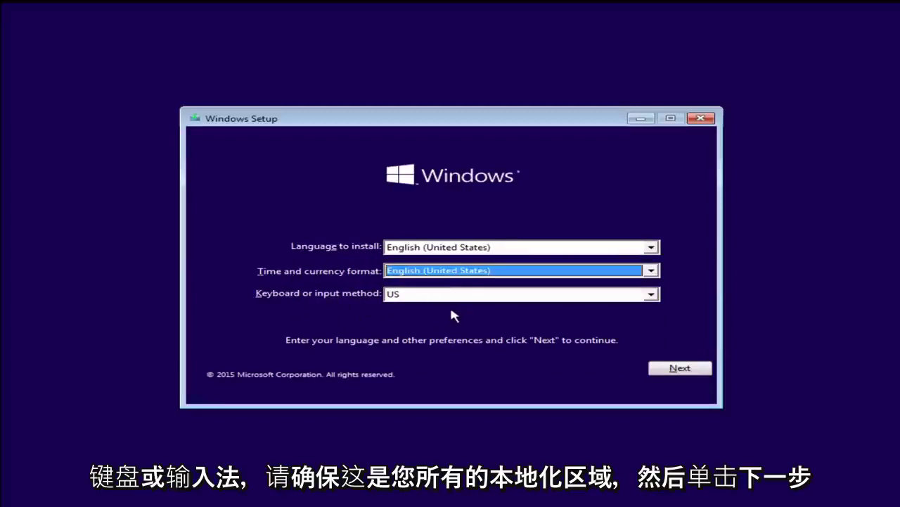
pyautogui.click(662, 373)
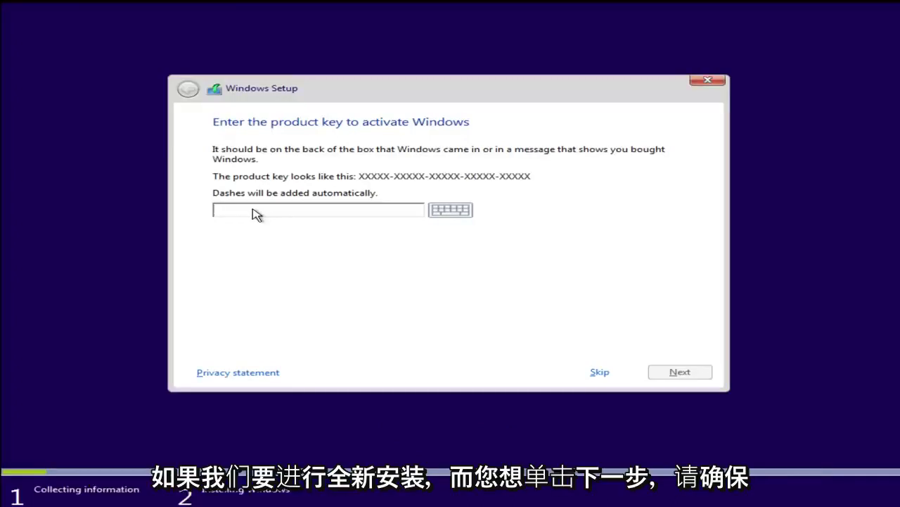
# Step: Paste the Windows product key for activation and accept the license terms
pyautogui.hotkey('ctrl', 'v')
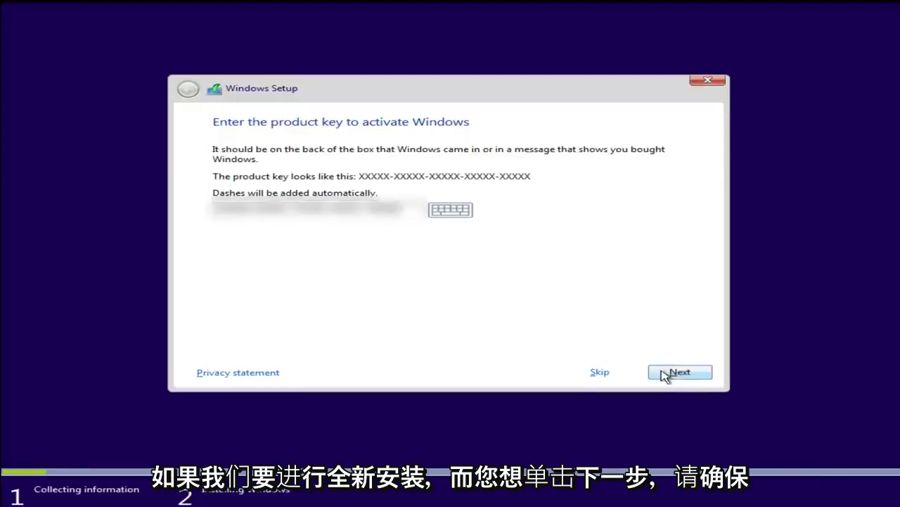
pyautogui.click(668, 371)
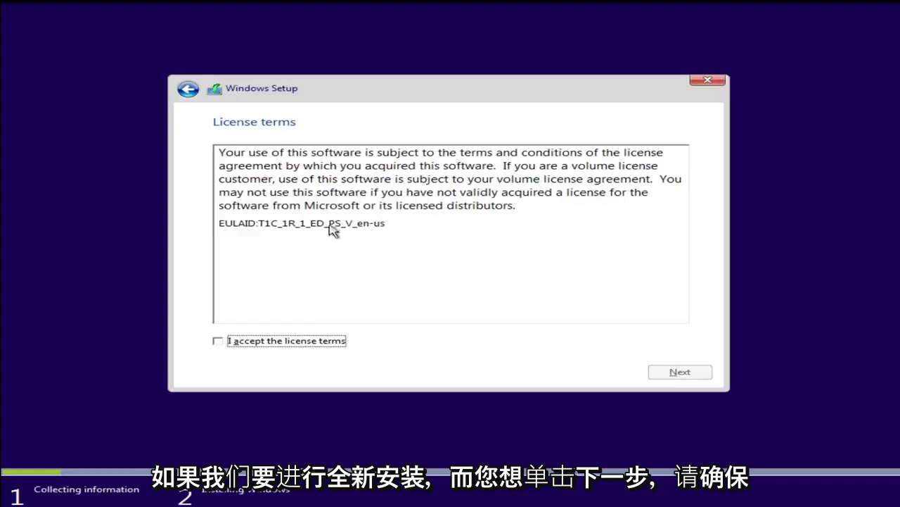
pyautogui.click(218, 340)
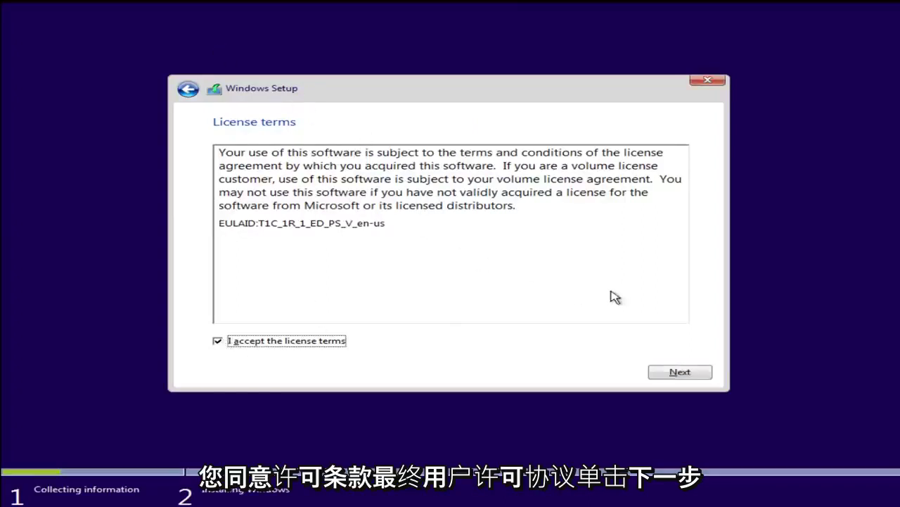
pyautogui.click(668, 372)
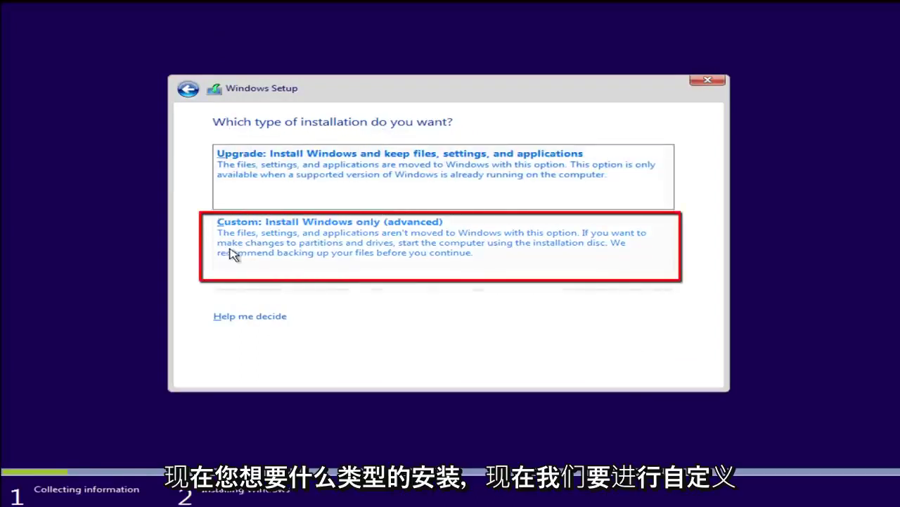
# Step: Choose the custom Windows-only installation on Drive 0 Partition 1 and agree to moving the previous installation's files to Windows.old
pyautogui.click(291, 246)
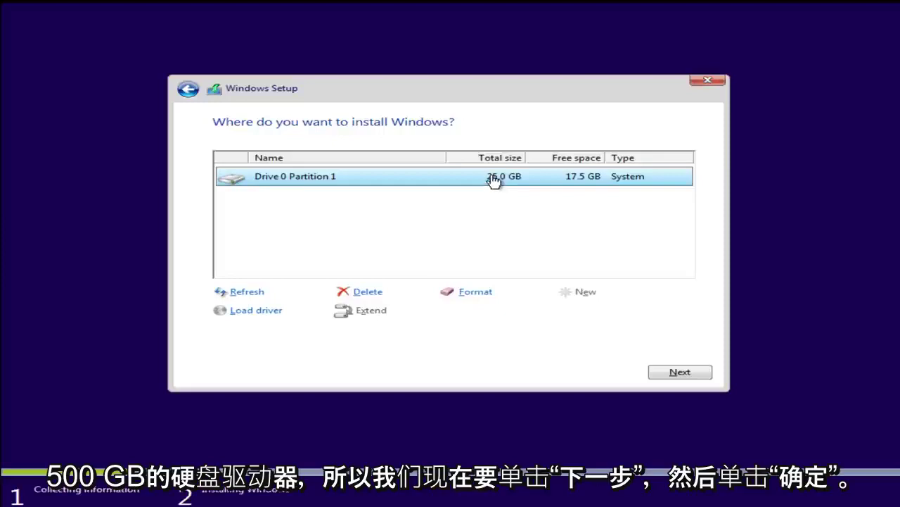
pyautogui.click(651, 374)
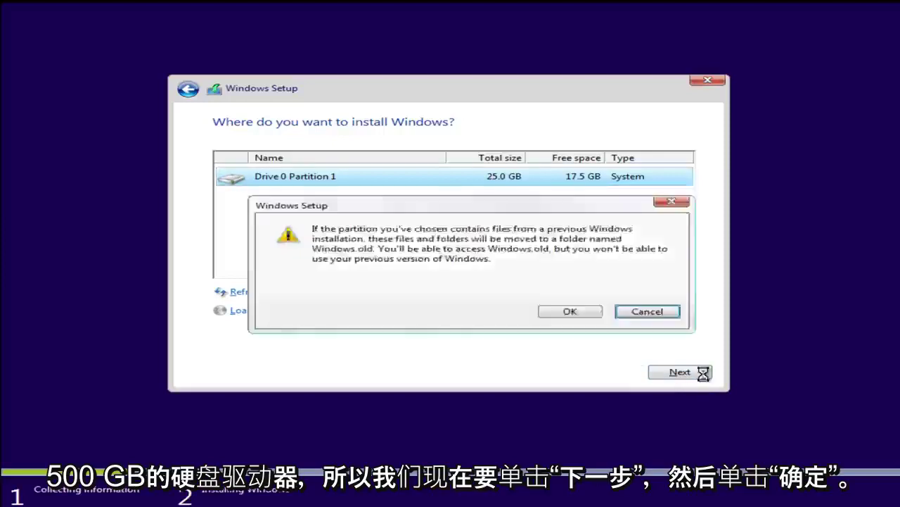
pyautogui.click(575, 315)
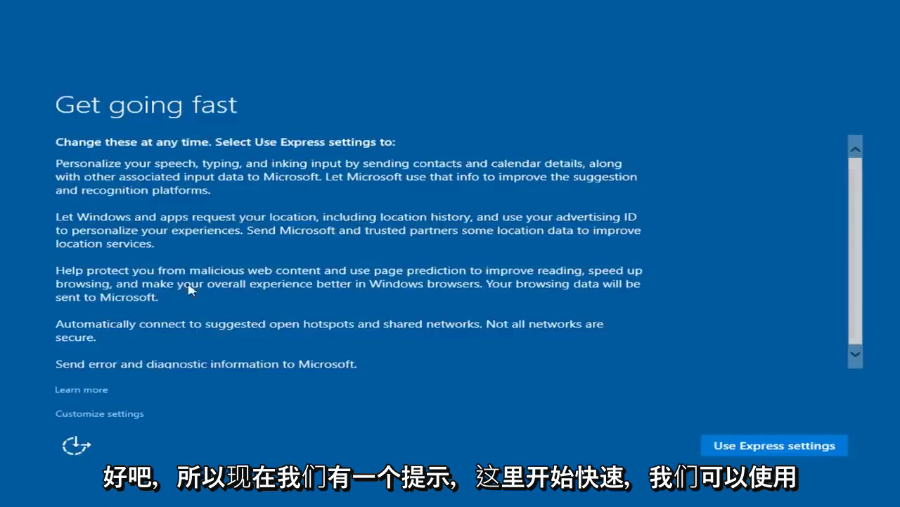
# Step: Accept the Express settings and set the PC's ownership to "I own it"
pyautogui.scroll(-1, 861, 233)
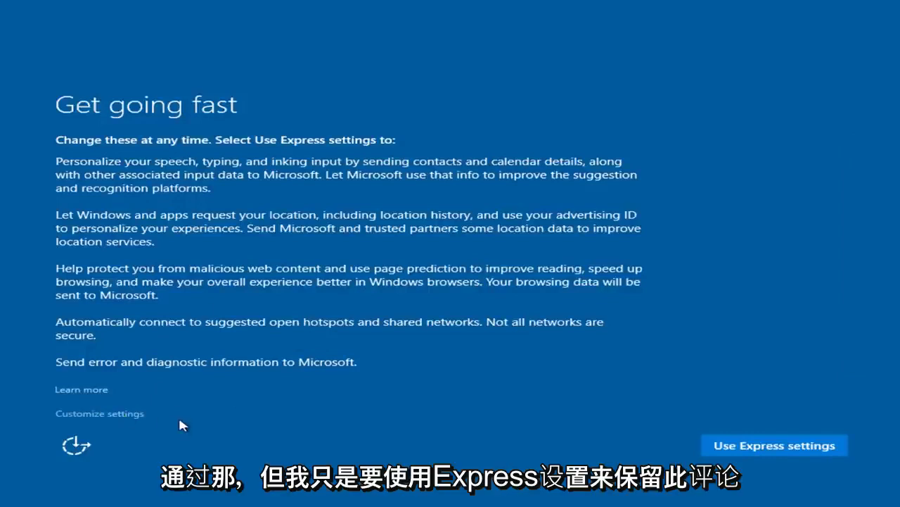
pyautogui.click(747, 448)
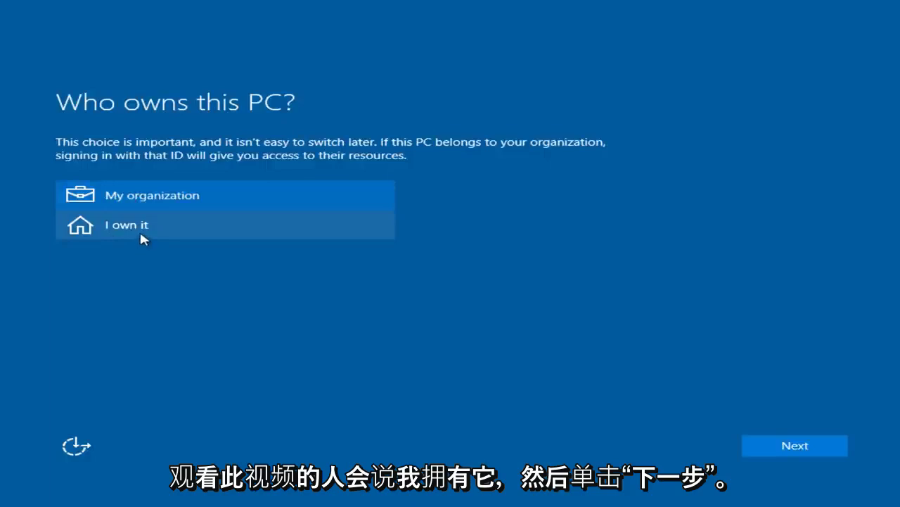
pyautogui.click(137, 232)
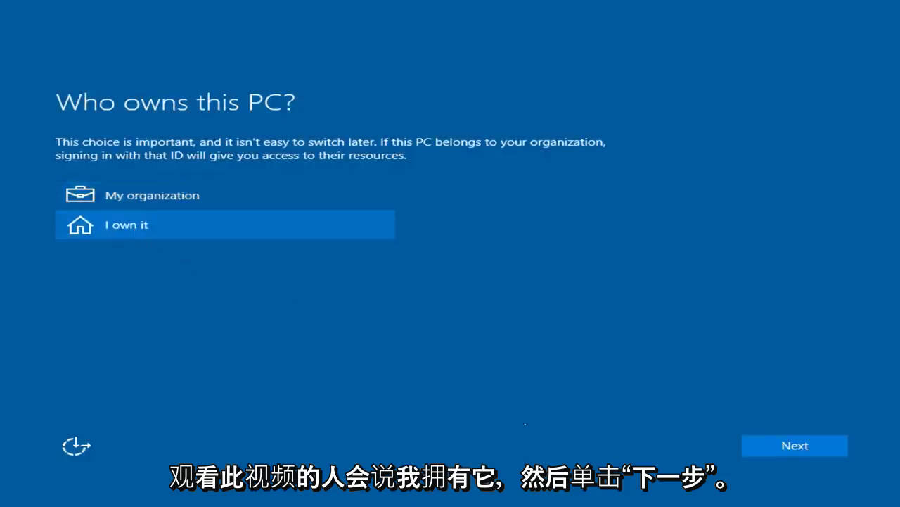
pyautogui.click(784, 446)
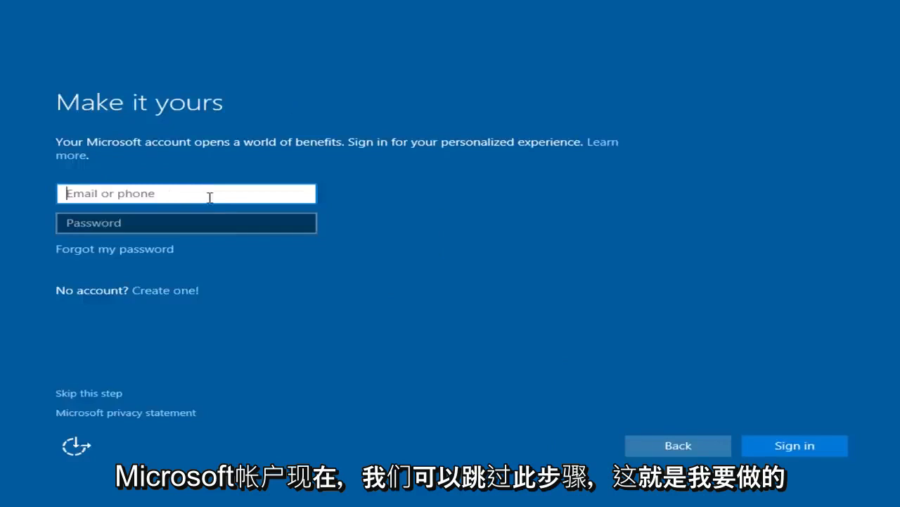
# Step: Skip the Microsoft account sign-in and create the local account TestMachine, filling in the account password, its confirmation and a password hint
pyautogui.click(88, 394)
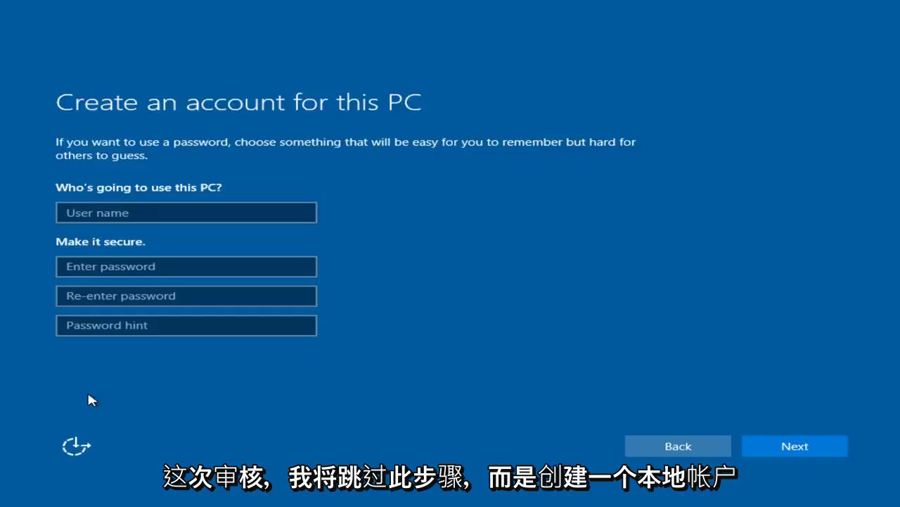
pyautogui.click(135, 211)
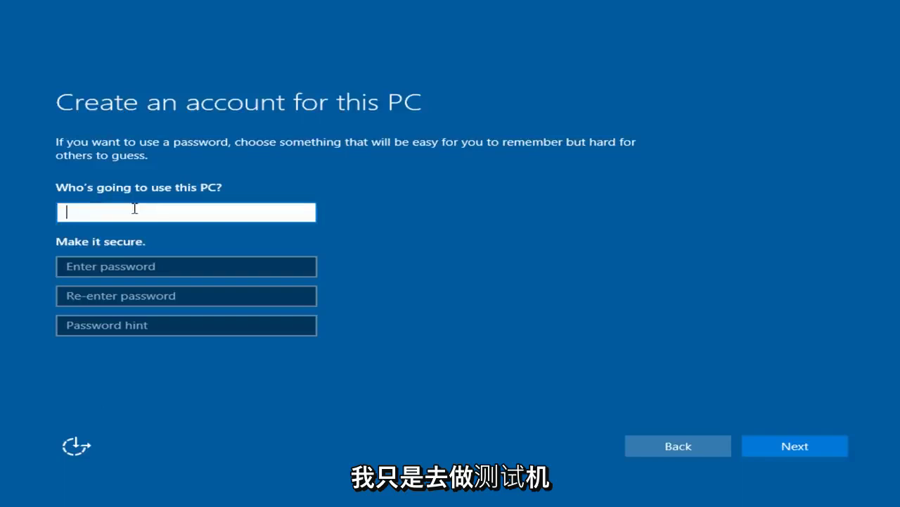
pyautogui.write('TestMachine')
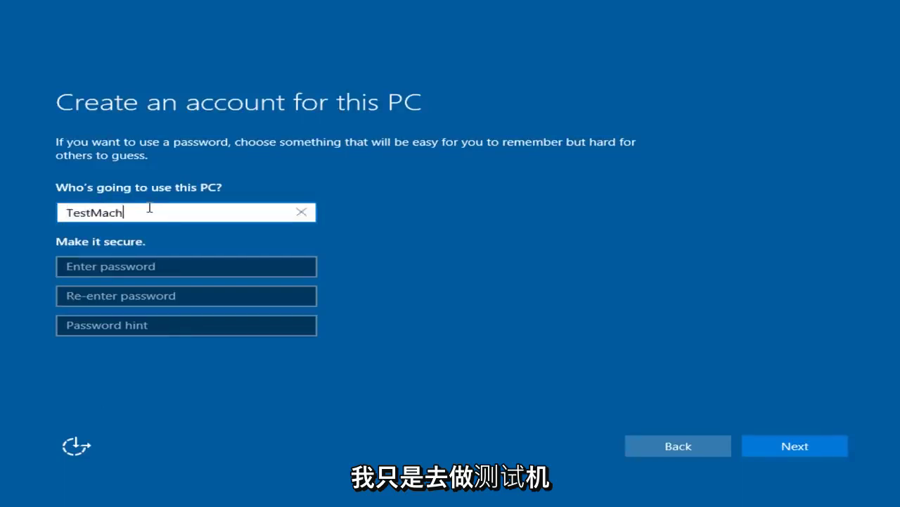
pyautogui.click(146, 262)
pyautogui.write('**********')
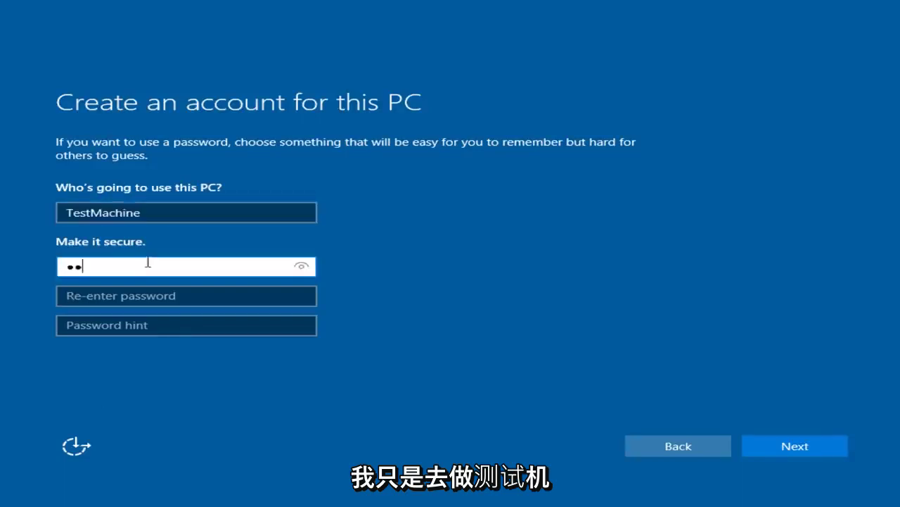
pyautogui.click(123, 289)
pyautogui.write('**********')
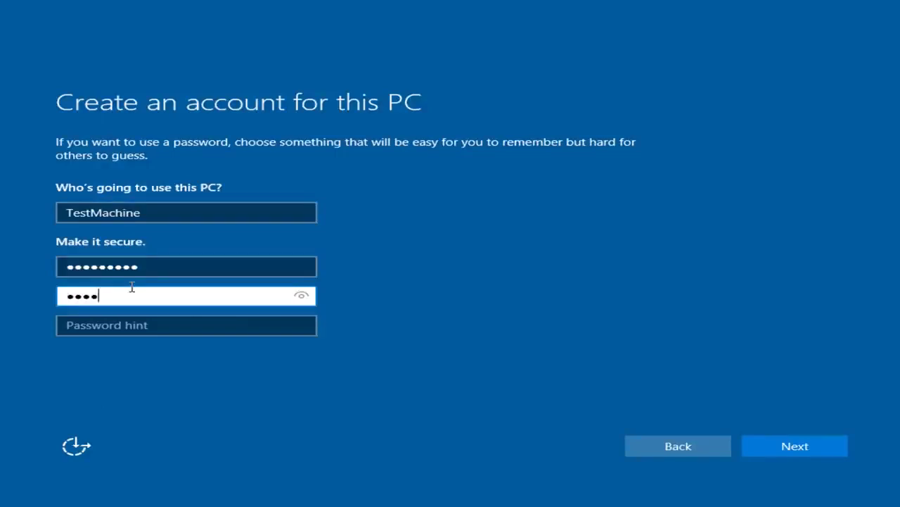
pyautogui.click(106, 328)
pyautogui.write('sasdfrtdfggdf')
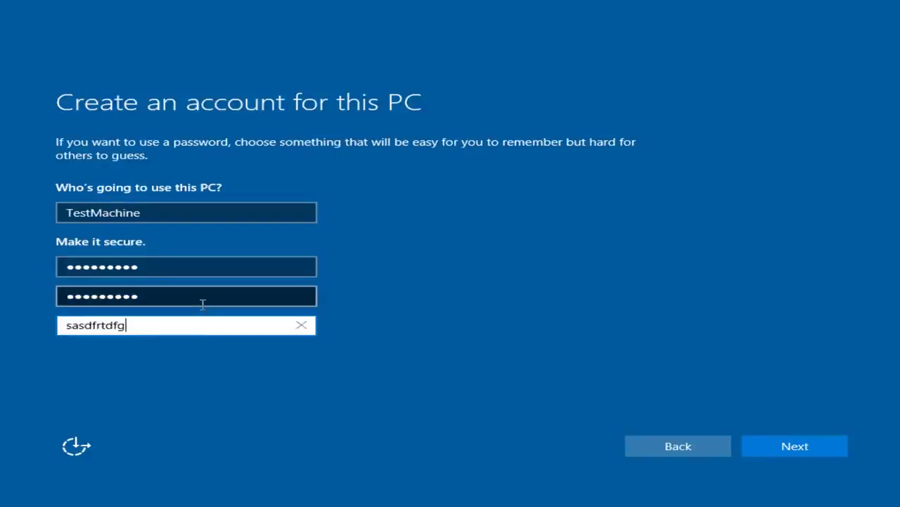
pyautogui.click(819, 449)
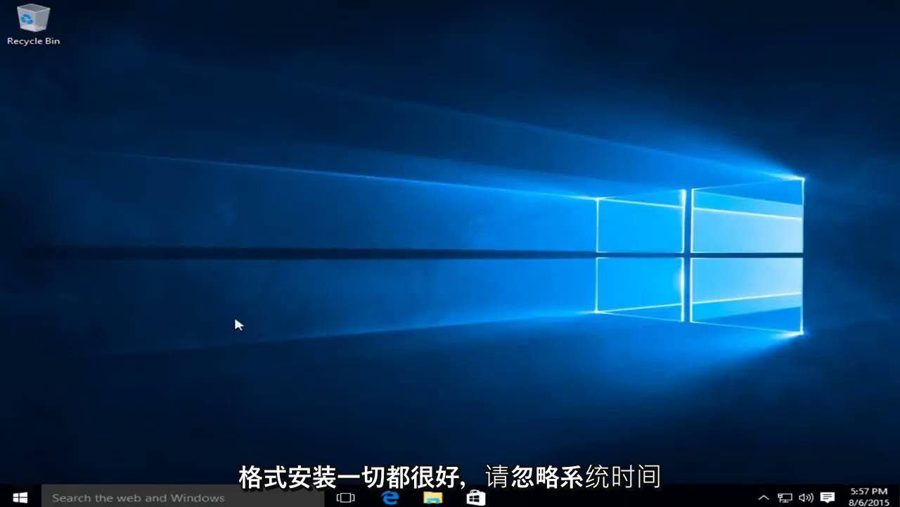
# Step: Open the Start menu on the new desktop to view its apps and tiles
pyautogui.click(22, 499)
pyautogui.click(23, 499)
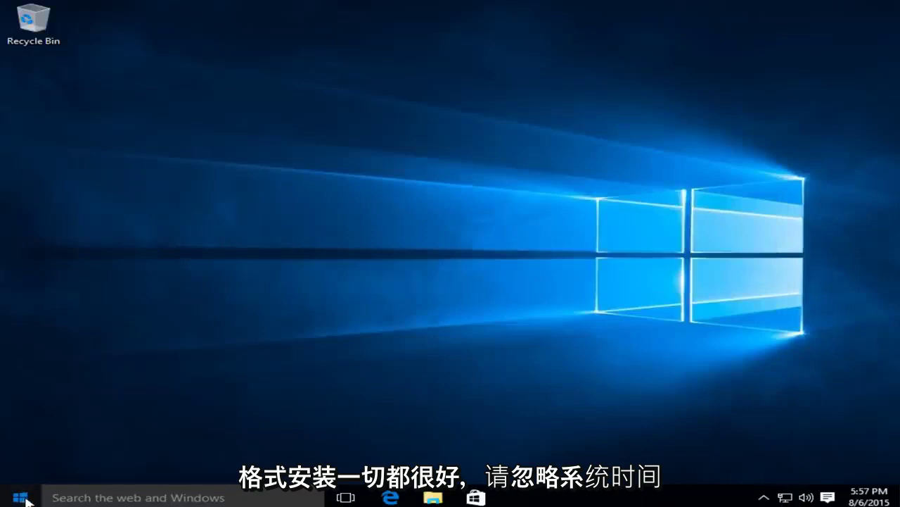
pyautogui.click(21, 500)
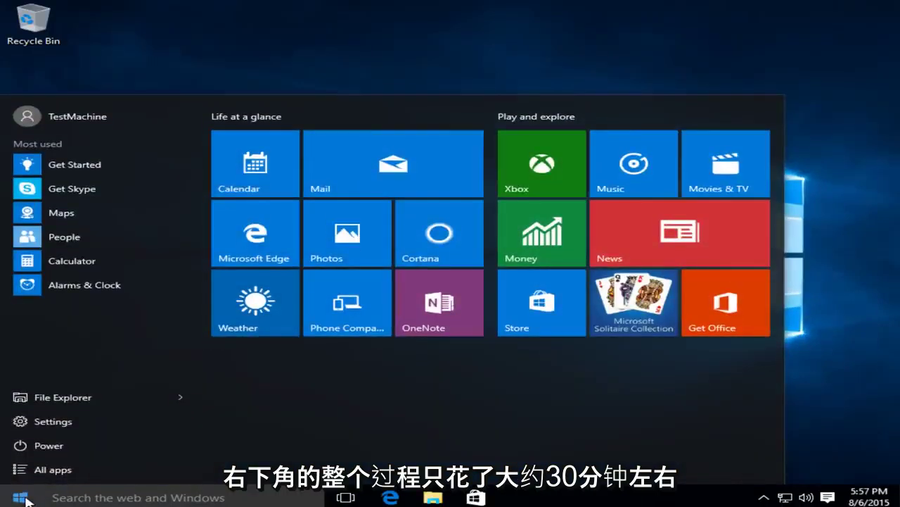